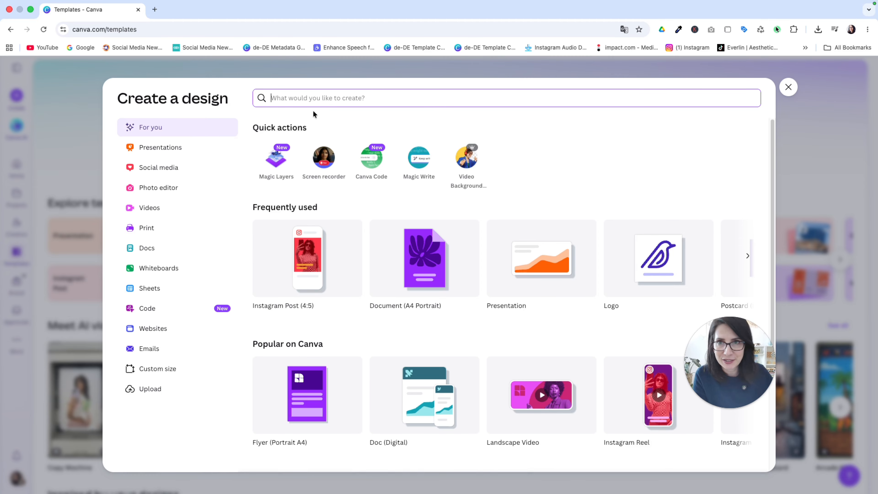
Step: Create a new Instagram Post (3:4) design from the design search
type("inst")
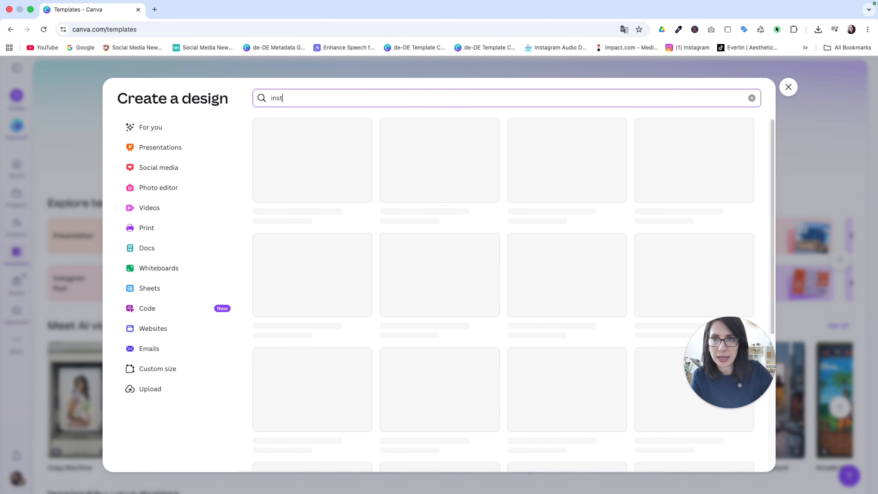
type("agram post")
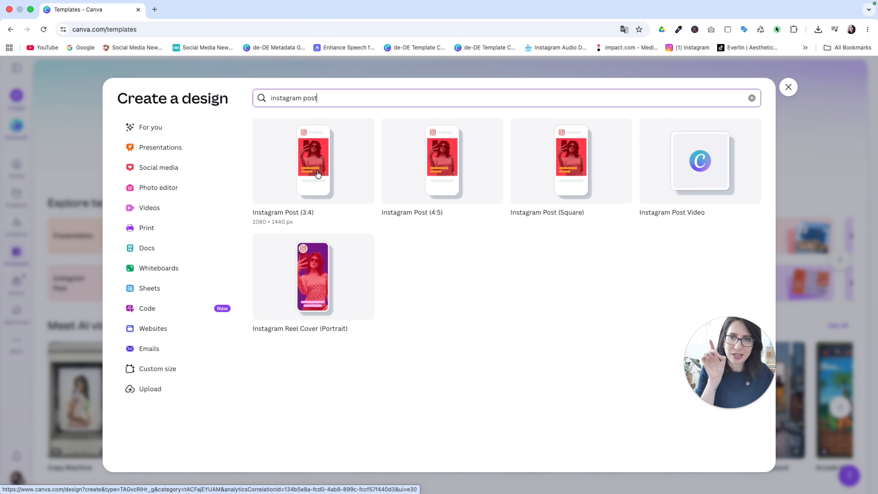
left_click(317, 174)
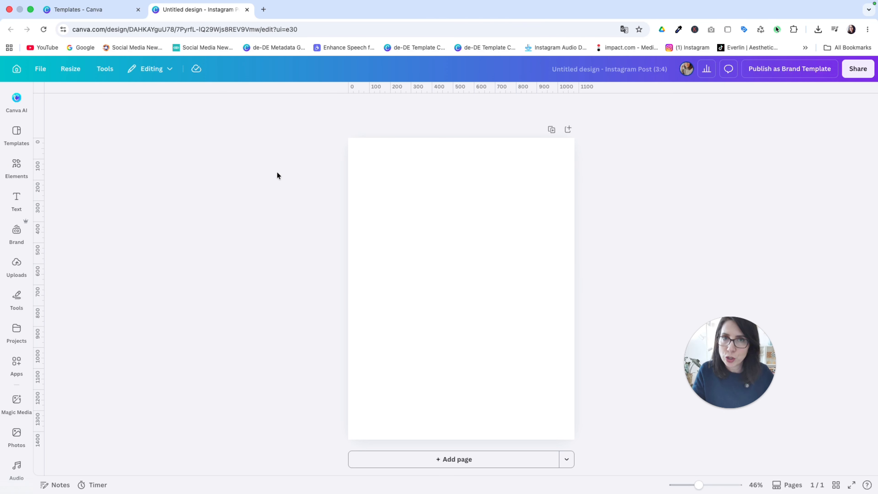
Step: Search the elements library for "editorial fashion woman posing"
left_click(21, 166)
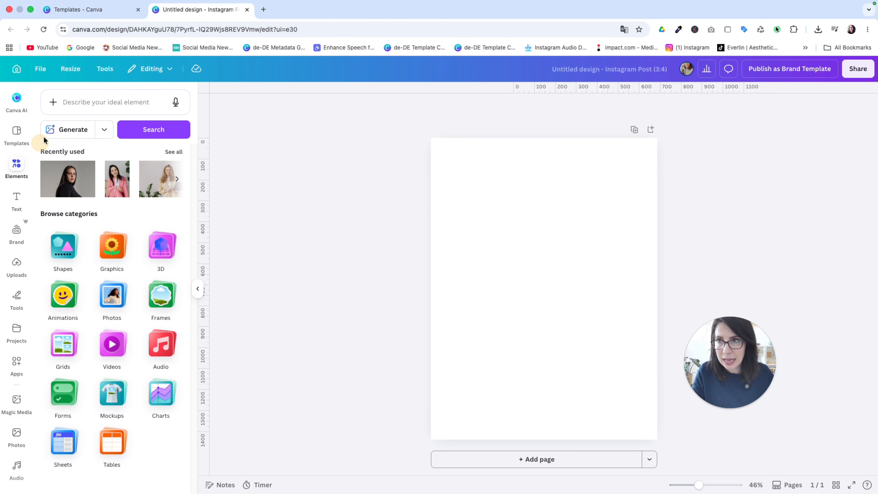
left_click(76, 105)
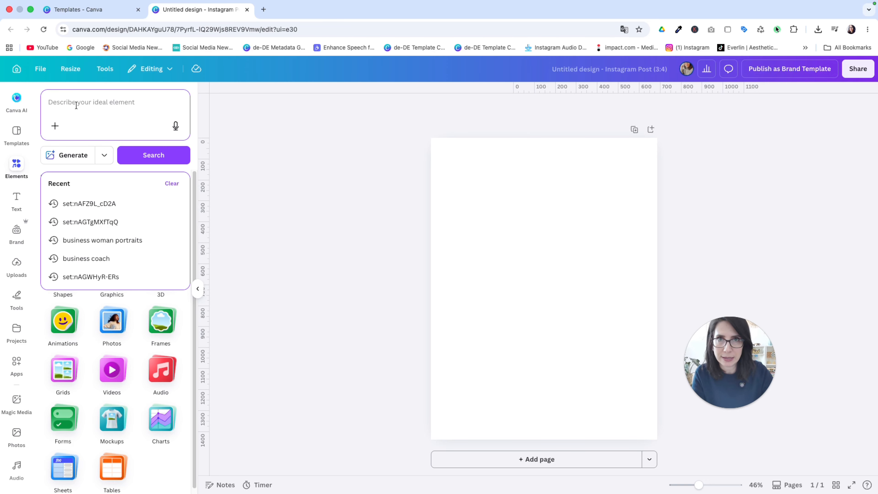
type("editoru")
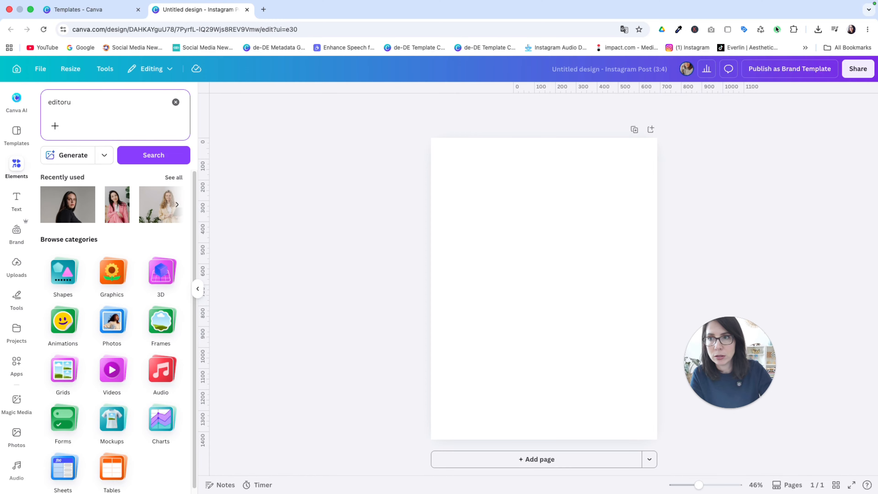
key("BackSpace")
type("ial fa")
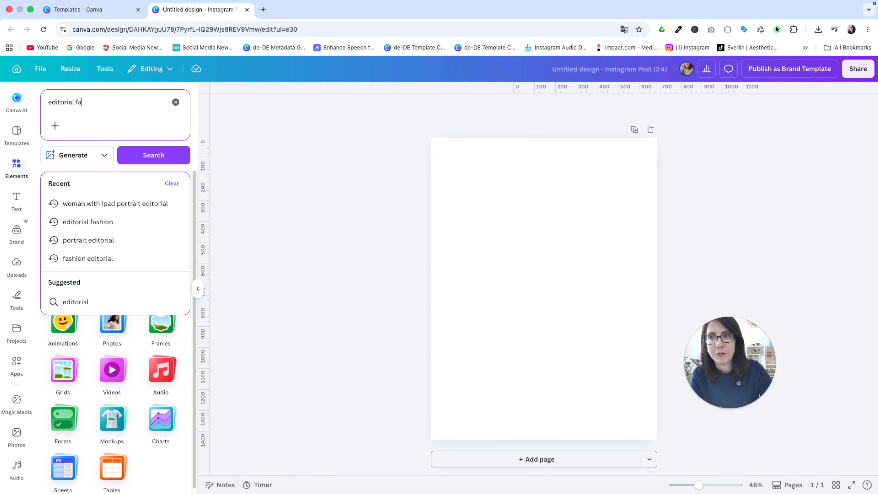
type("shion woman pos")
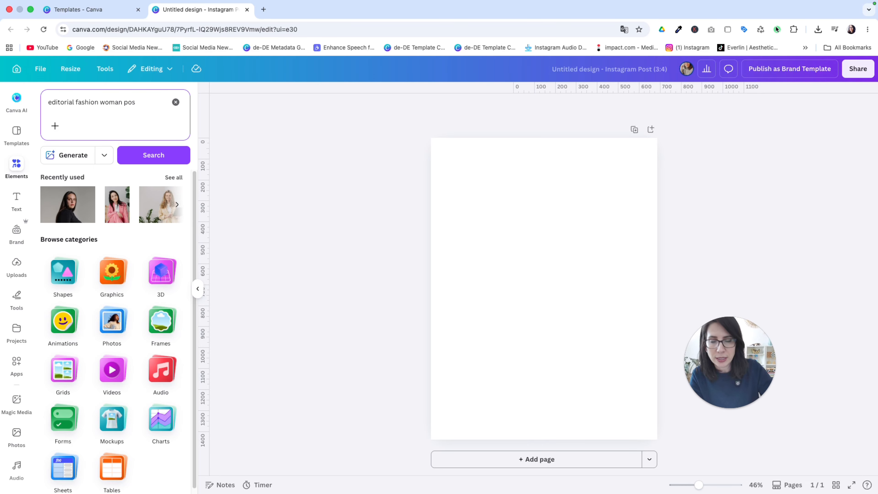
type("ring")
key("Return")
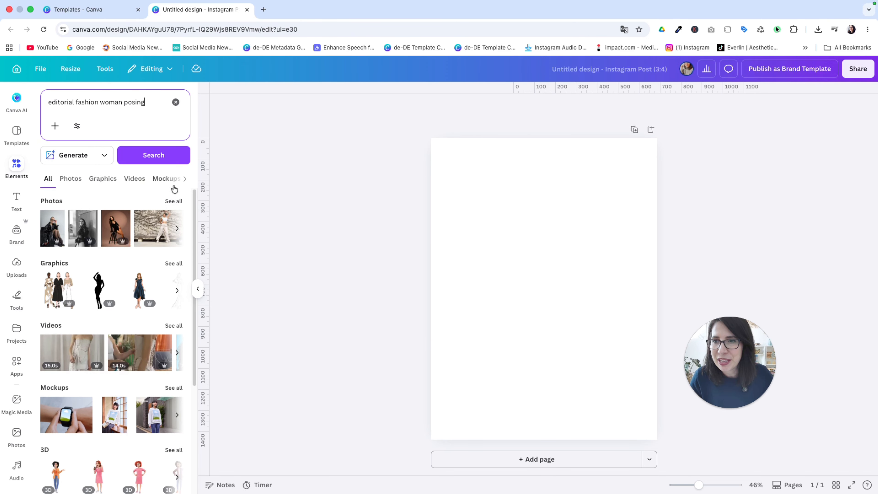
Step: Filter the photo results to free images and add the photo of the woman in red leather trousers to the page
left_click(172, 202)
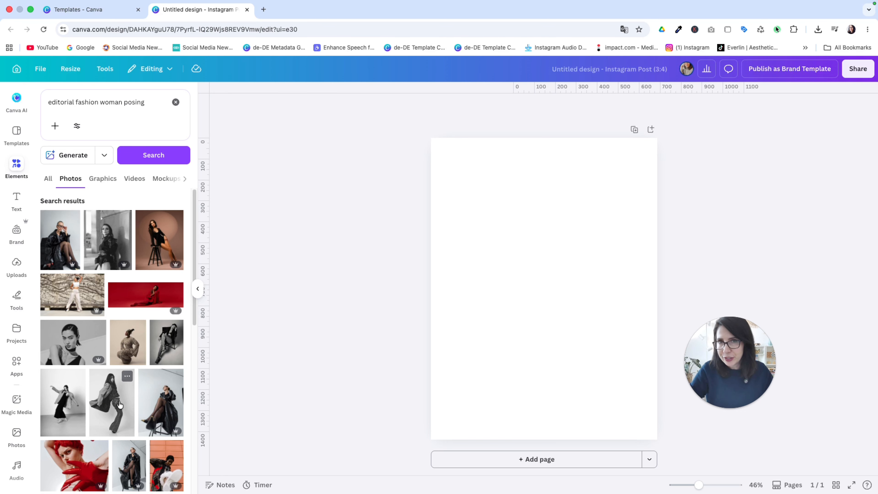
scroll(120, 404, "down", 1)
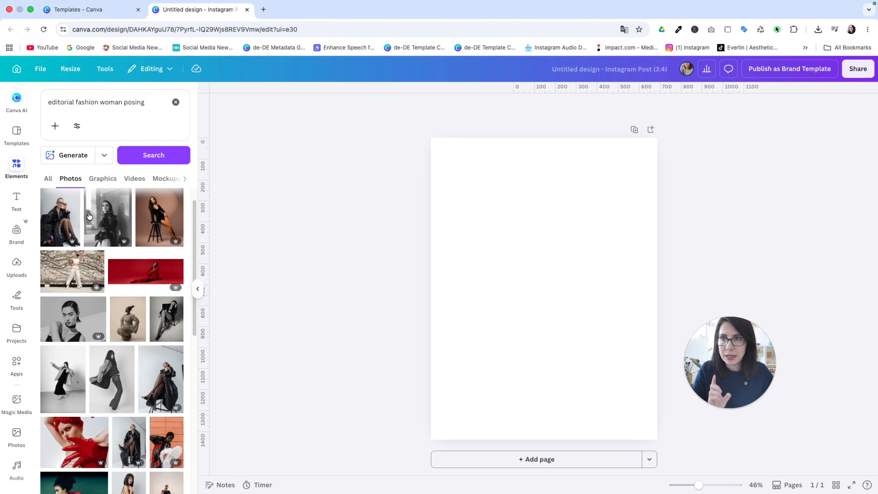
left_click(77, 132)
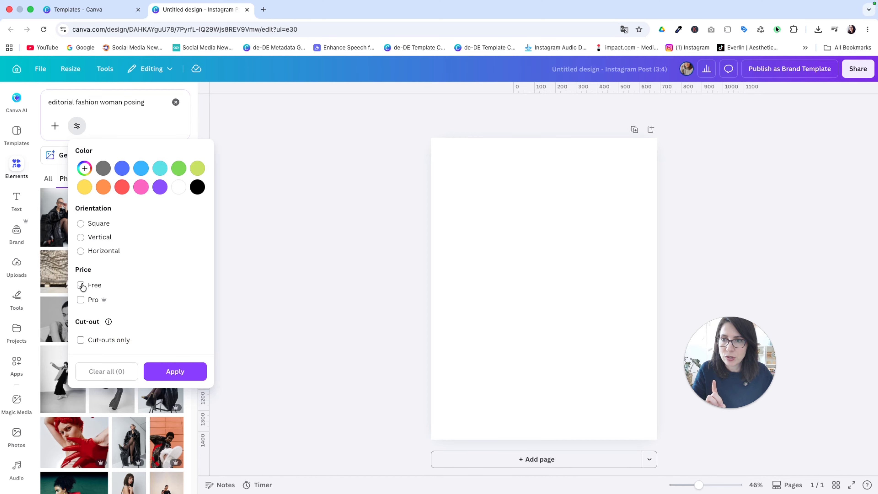
left_click(82, 286)
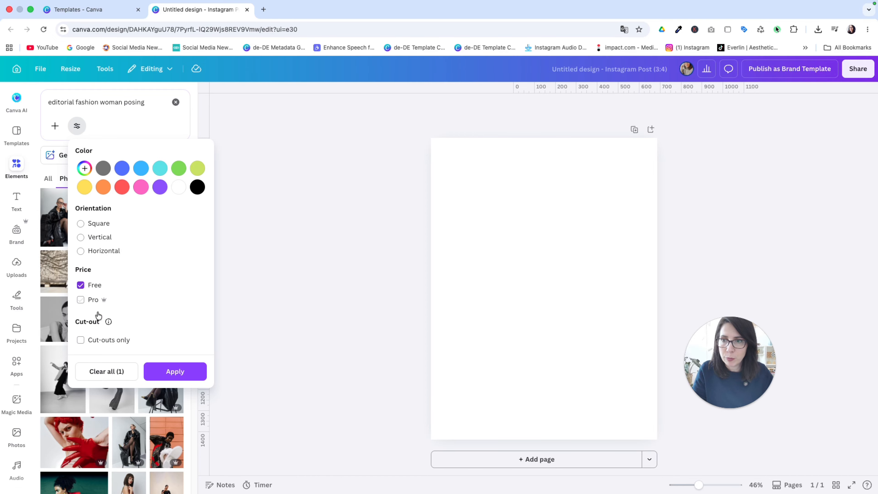
left_click(152, 371)
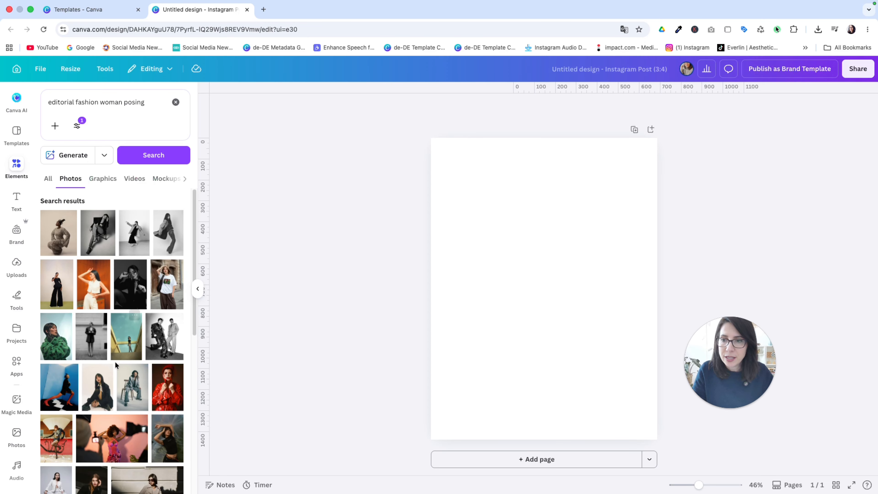
scroll(112, 420, "down", 5)
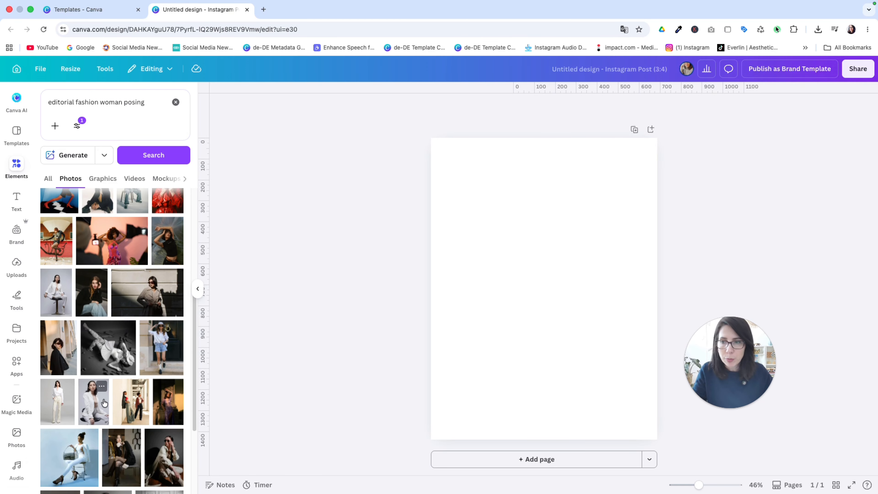
scroll(105, 406, "down", 3)
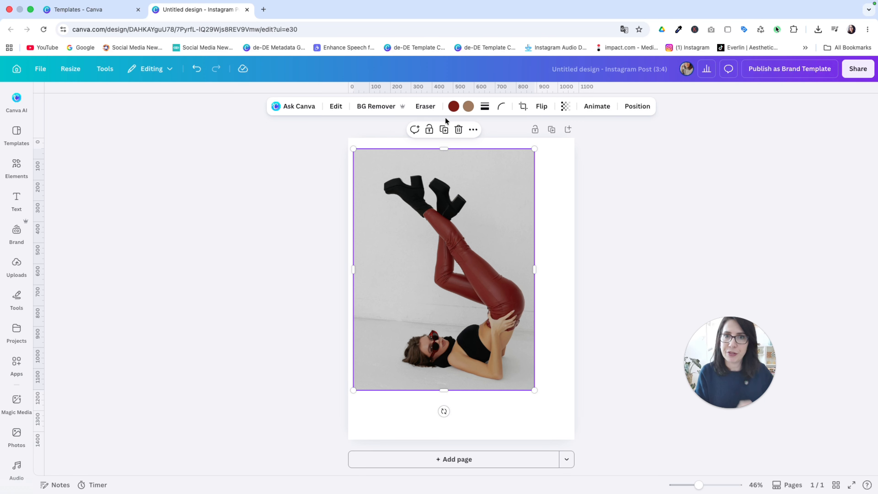
Step: Duplicate the photo and set the original copy as the page background
left_click(444, 130)
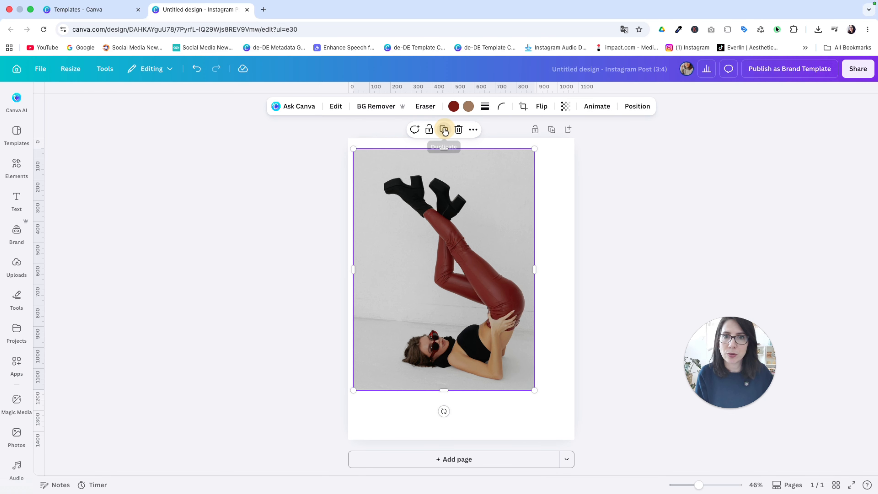
left_click(409, 167)
right_click(410, 168)
left_click(451, 400)
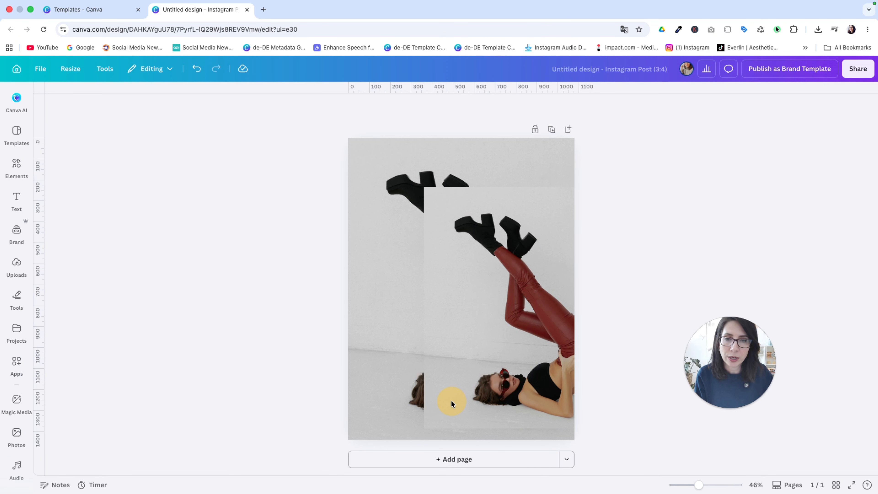
Step: Remove the background from the duplicate photo with BG Remover
left_click_drag(501, 270, 465, 265)
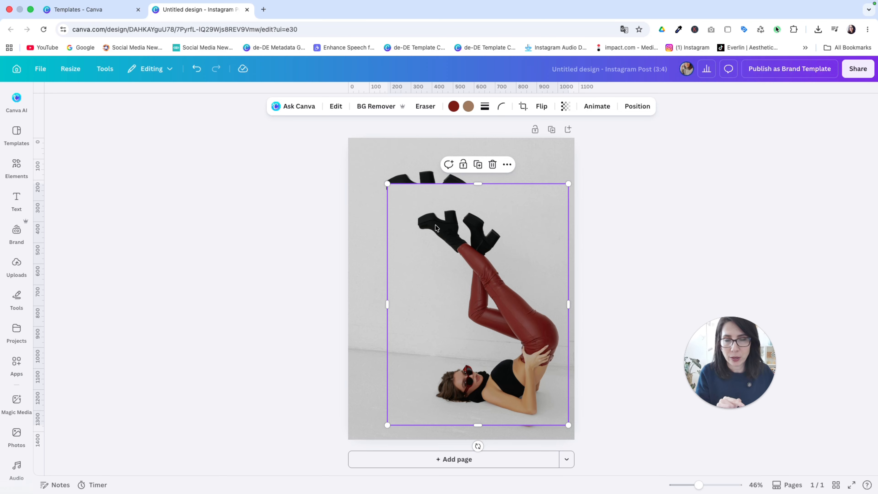
left_click(368, 112)
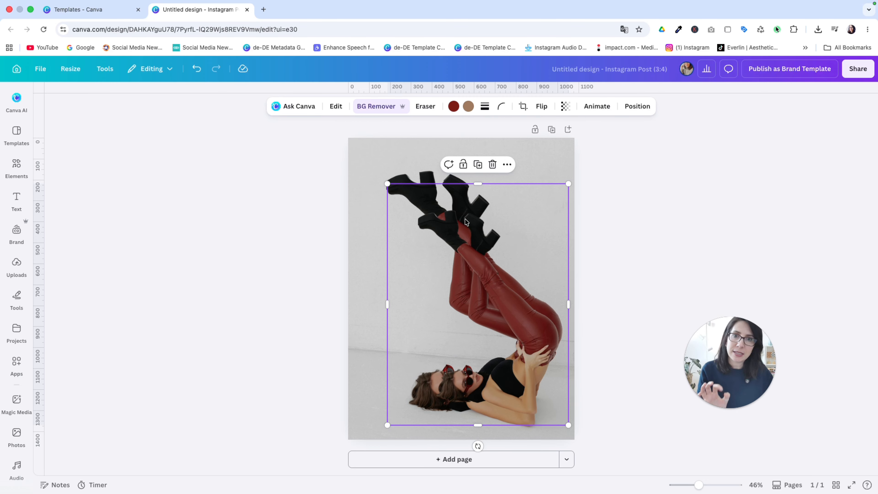
left_click(382, 161)
left_click(437, 224)
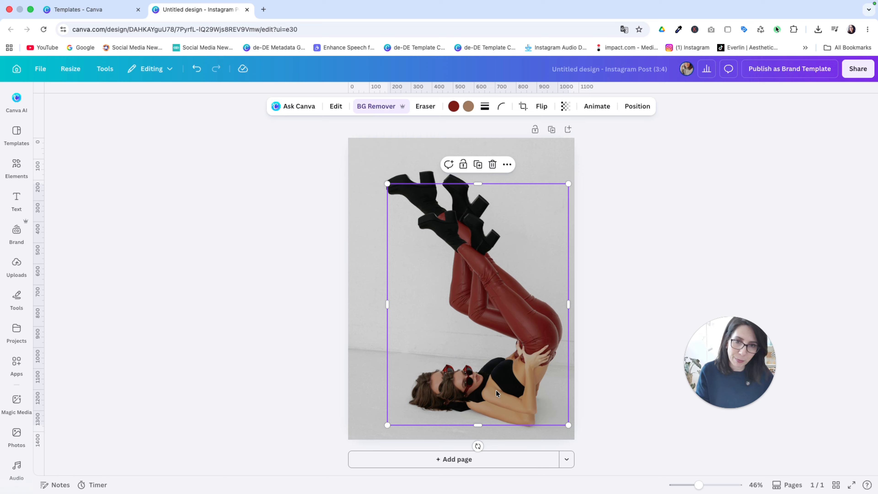
Step: Move and enlarge the cutout so it lines up exactly with the background photo
left_click_drag(495, 298, 453, 249)
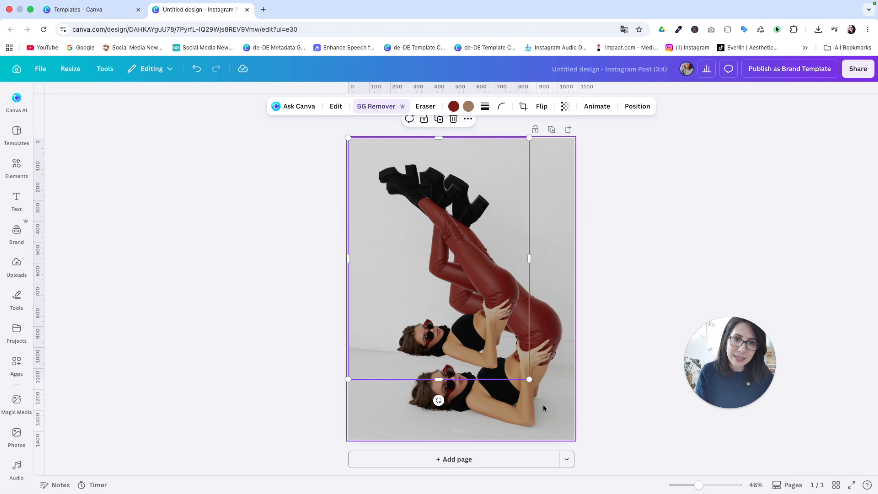
left_click_drag(531, 383, 579, 438)
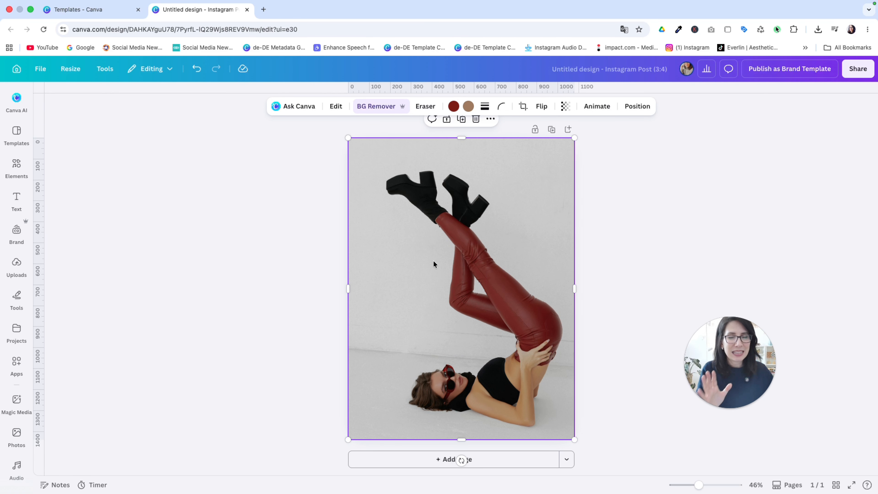
mouse_move(348, 138)
left_mouse_down()
mouse_move(370, 156)
mouse_move(339, 134)
mouse_move(341, 140)
left_mouse_up()
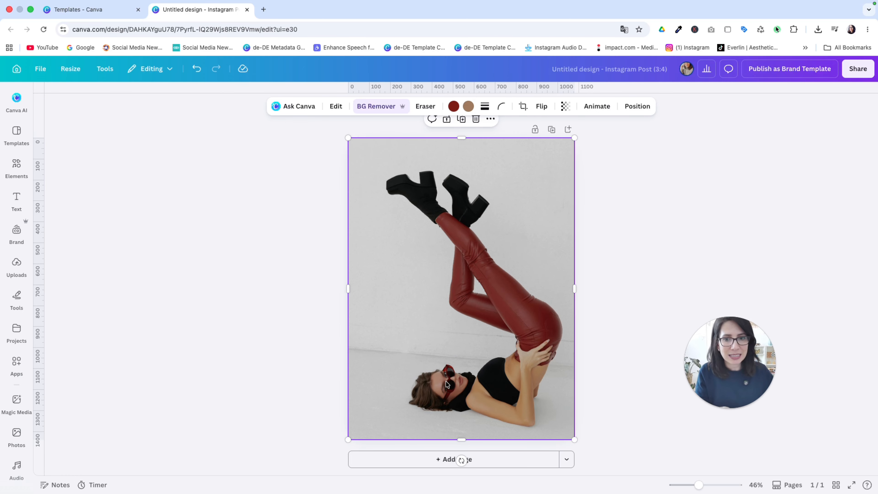
Step: Add a second page and set the photo of the dancing woman in an oversized blazer as its background
left_click(444, 459)
left_click(31, 164)
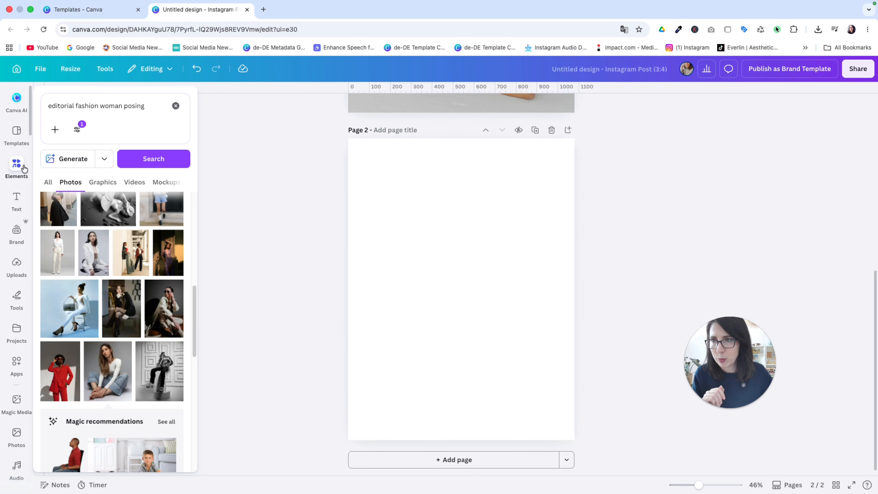
scroll(117, 297, "up", 3)
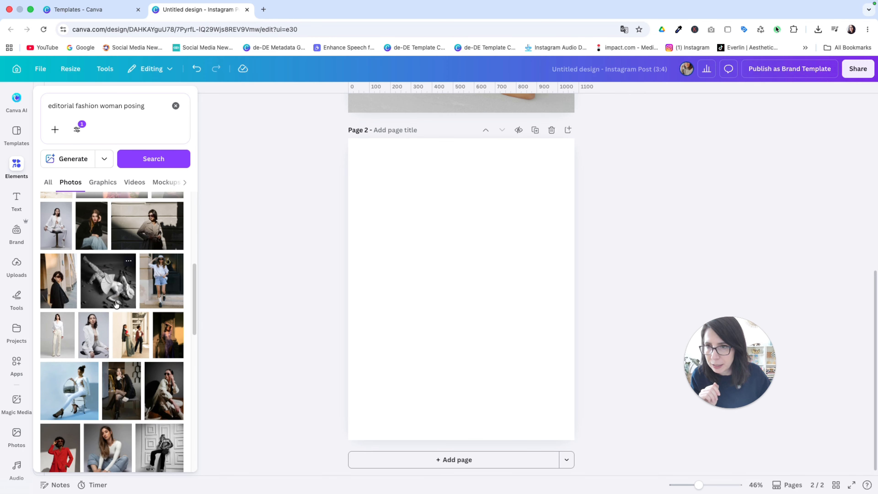
left_click(116, 304)
right_click(491, 230)
left_click(541, 444)
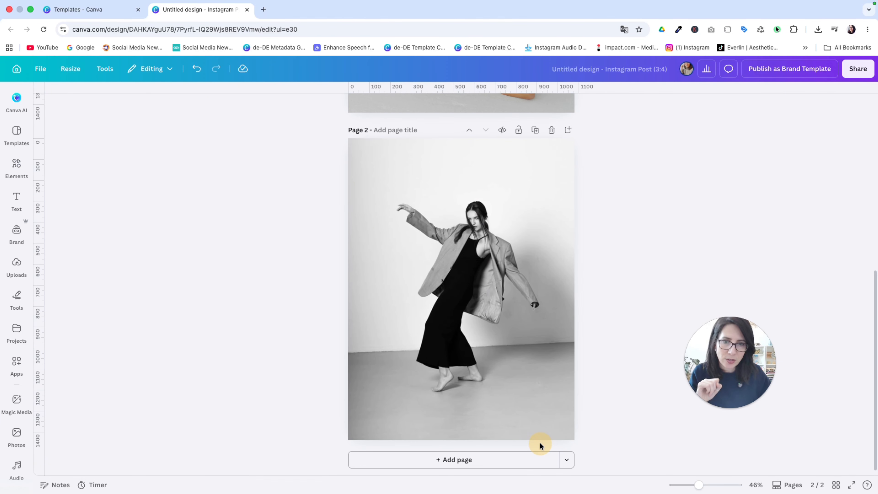
Step: Duplicate the page 2 photo and remove the duplicate's background with BG Remover
left_click(498, 273)
left_click(636, 165)
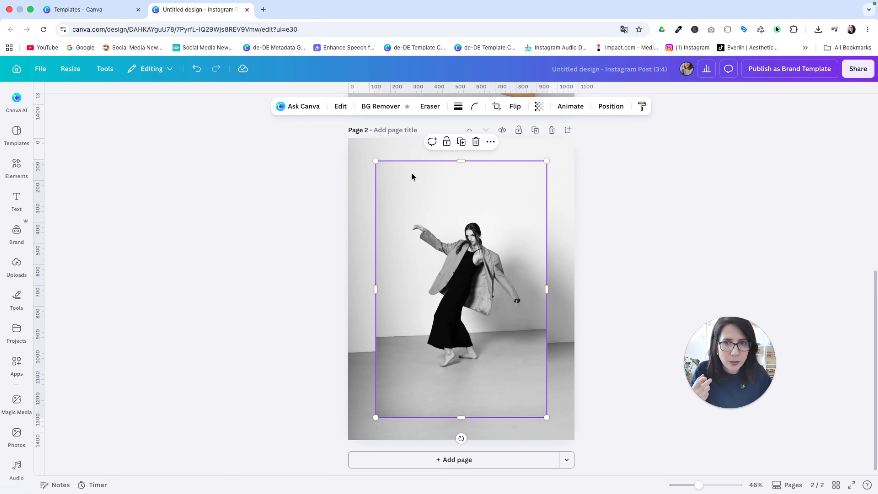
left_click(380, 106)
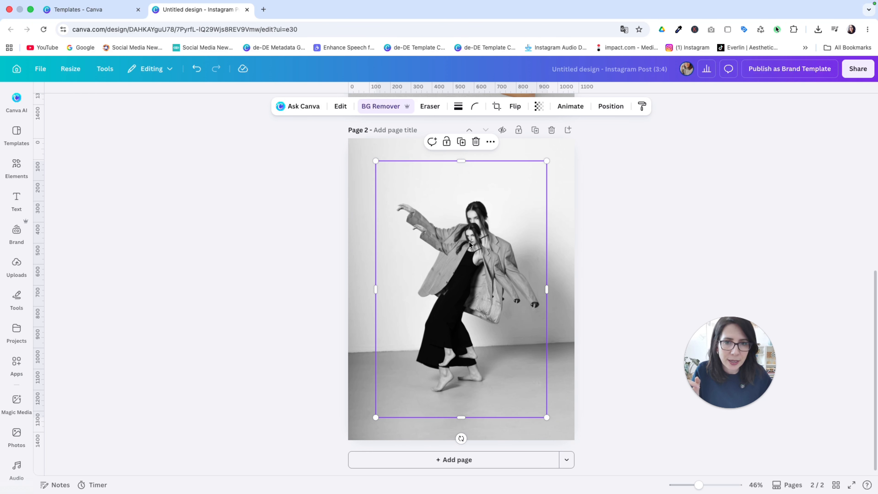
Step: Move and resize the page 2 cutout to align it precisely over the background photo, then deselect it
left_click_drag(469, 242, 452, 222)
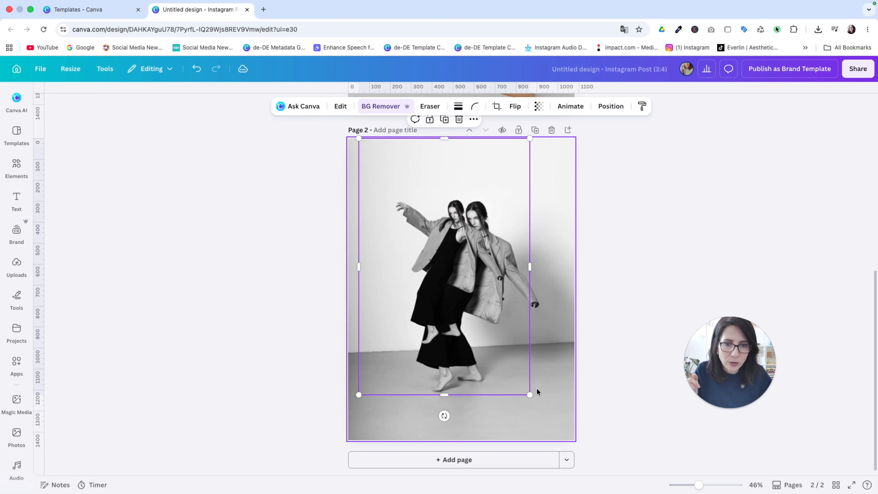
left_click_drag(530, 395, 560, 440)
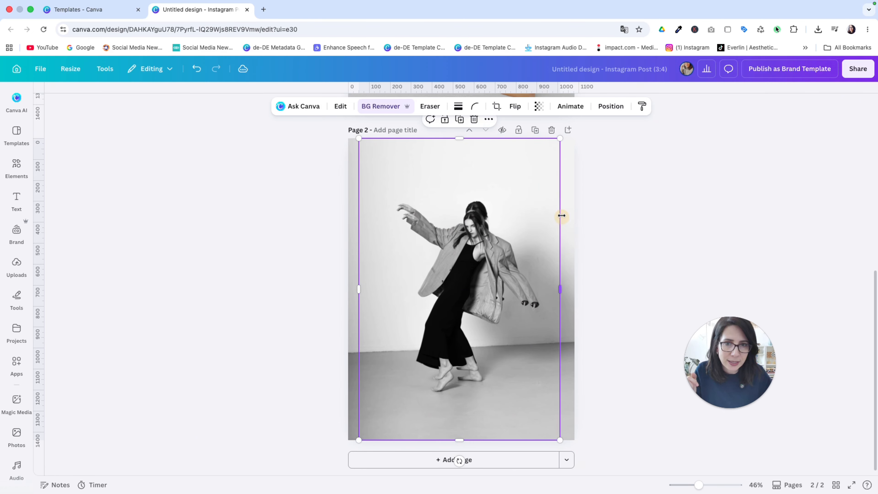
left_click_drag(561, 138, 605, 120)
left_click_drag(545, 173, 531, 188)
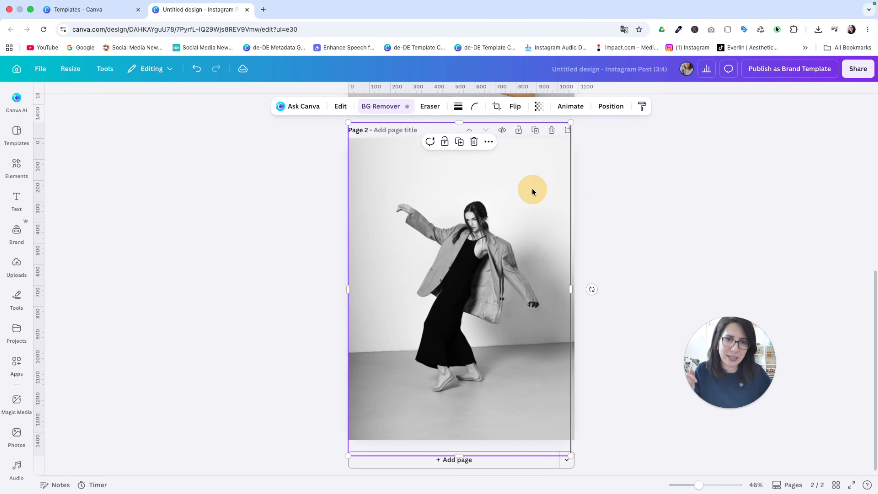
left_click(617, 187)
left_click(519, 212)
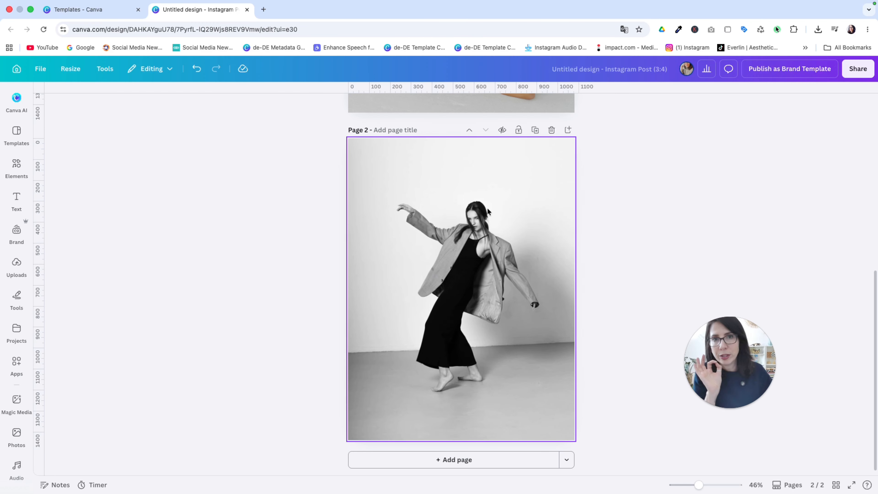
left_click(466, 206)
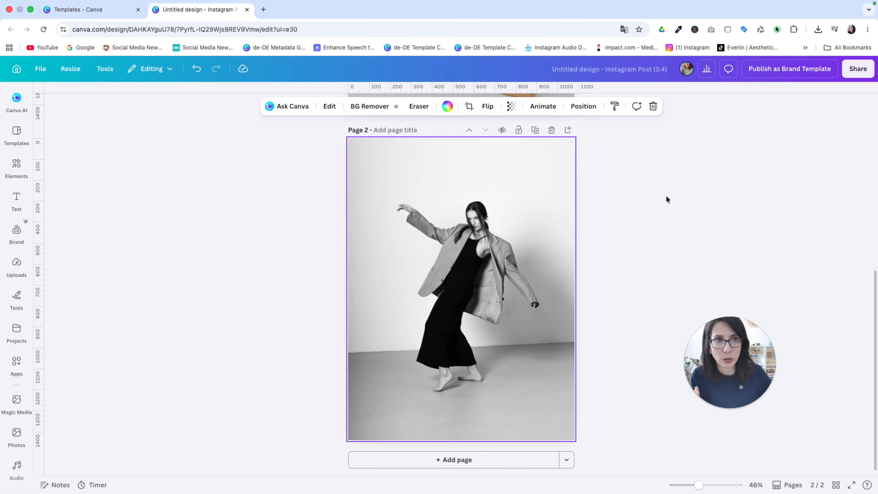
left_click(858, 69)
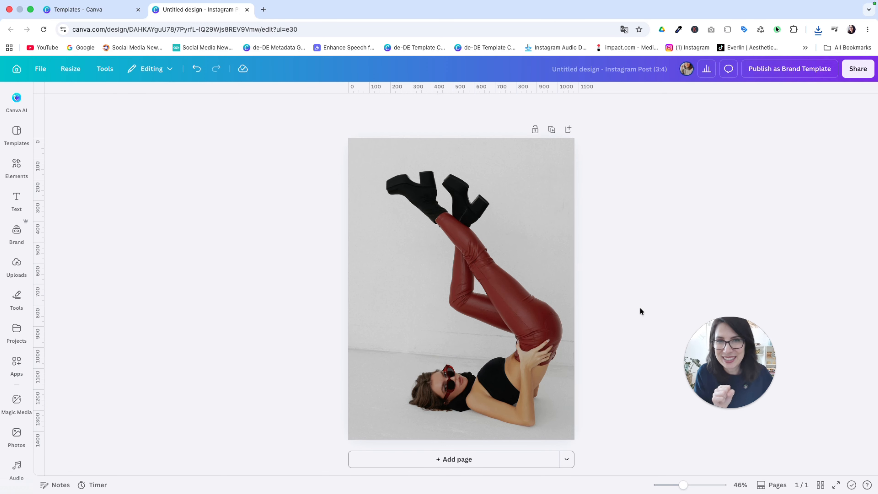
Step: Add a heading text box reading BOLD across the upper part of the photo
left_click(14, 198)
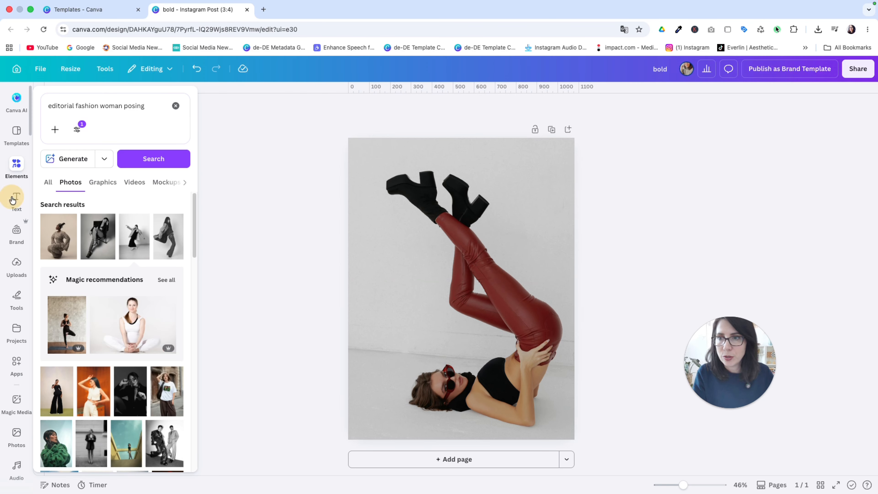
left_click(13, 198)
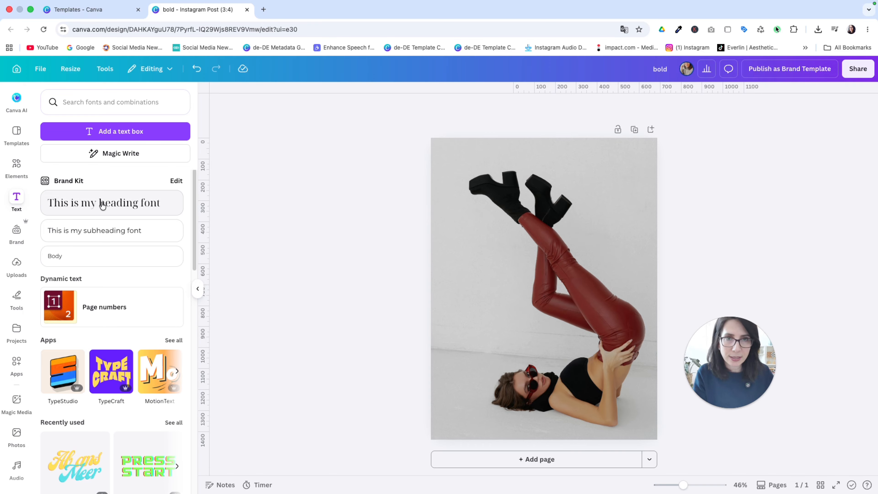
left_click_drag(102, 205, 484, 230)
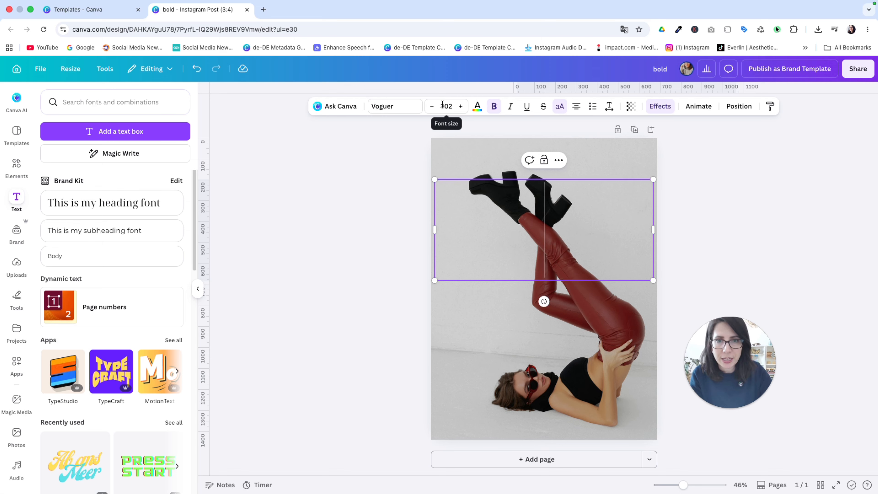
type("BO")
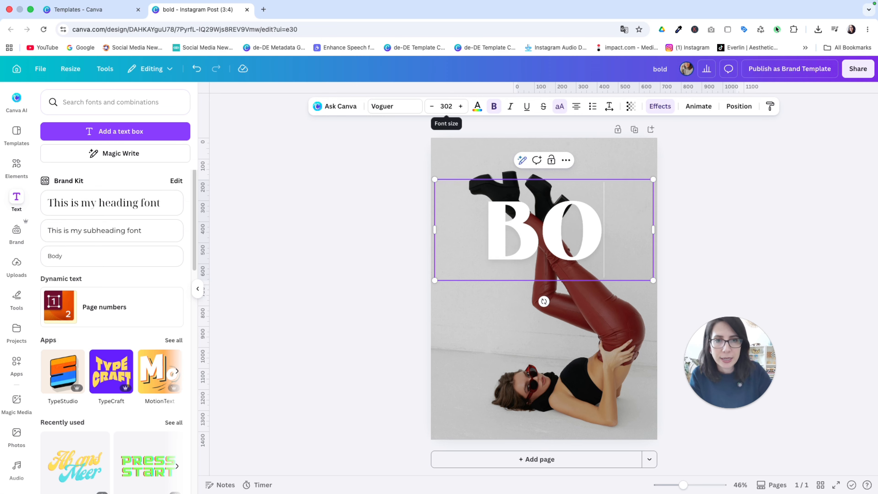
type("LD")
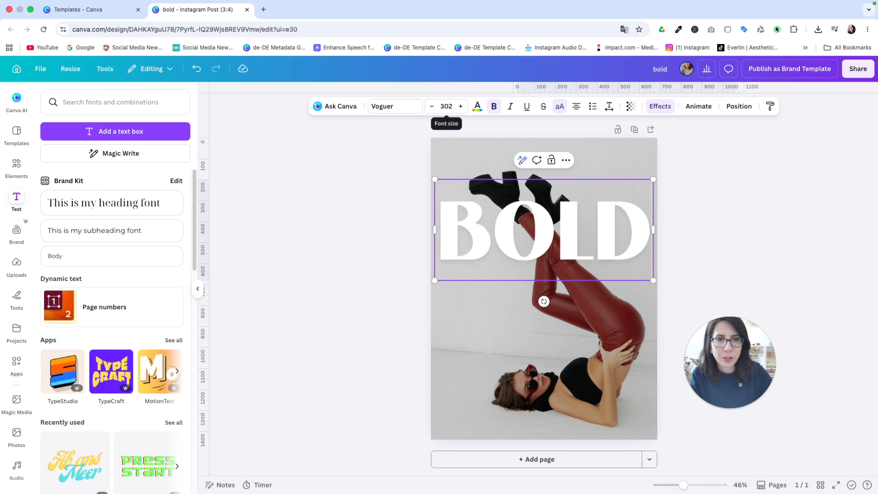
left_click(195, 293)
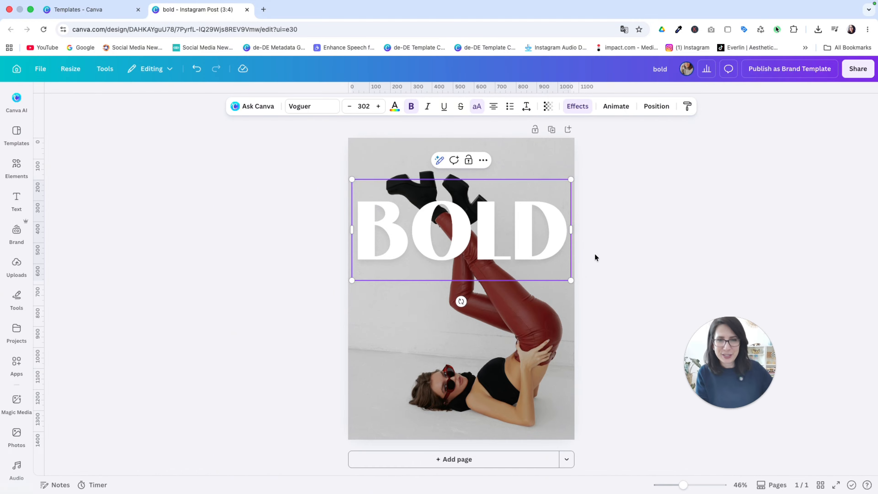
Step: Move the cutout layer above the BOLD text and crop its left side so only the legs overlap the lettering
left_click(612, 257)
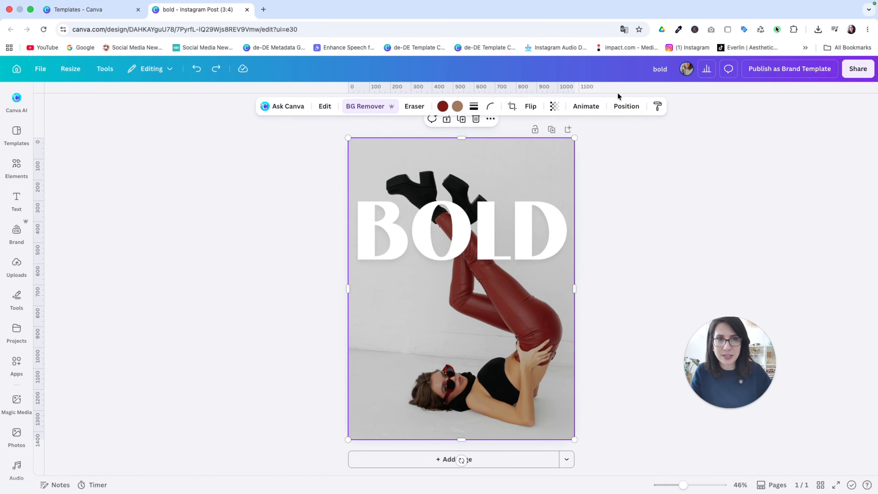
left_click(625, 106)
left_click(150, 120)
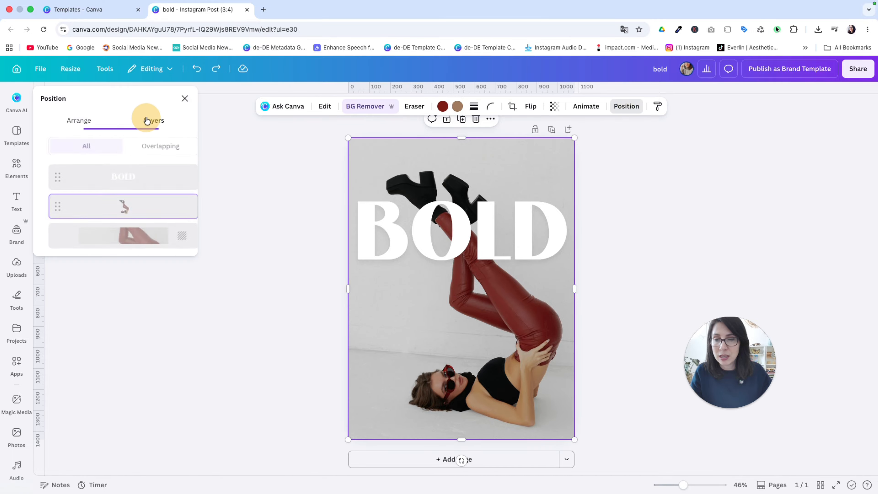
left_click_drag(110, 212, 120, 176)
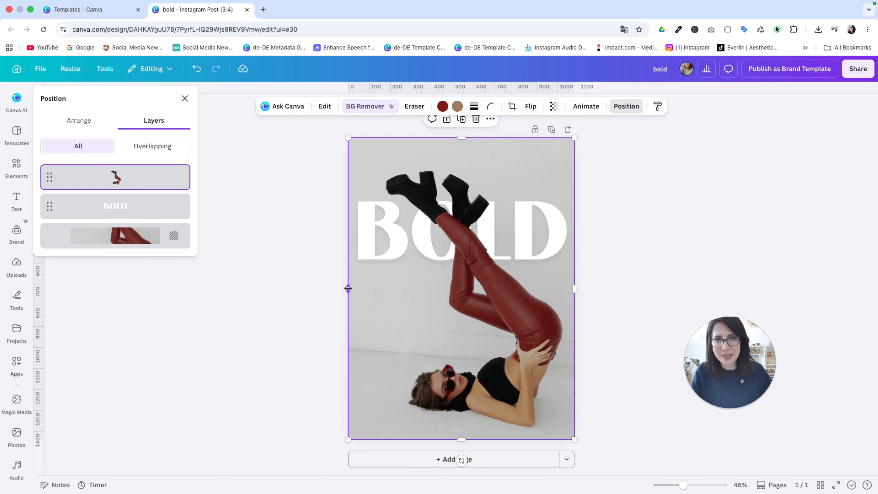
left_click_drag(349, 288, 440, 284)
left_click(416, 291)
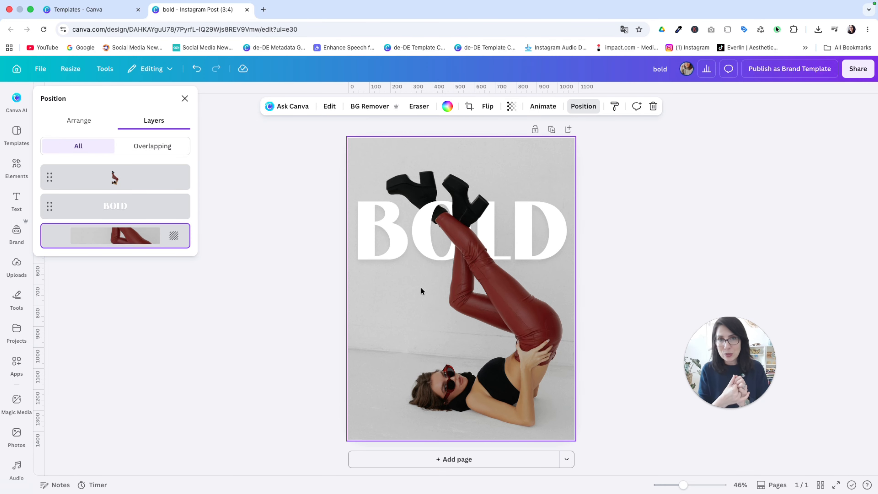
Step: Paste the copied magazine text elements (issue details, over safe script, lorem ipsum paragraph) onto the page
left_click(612, 202)
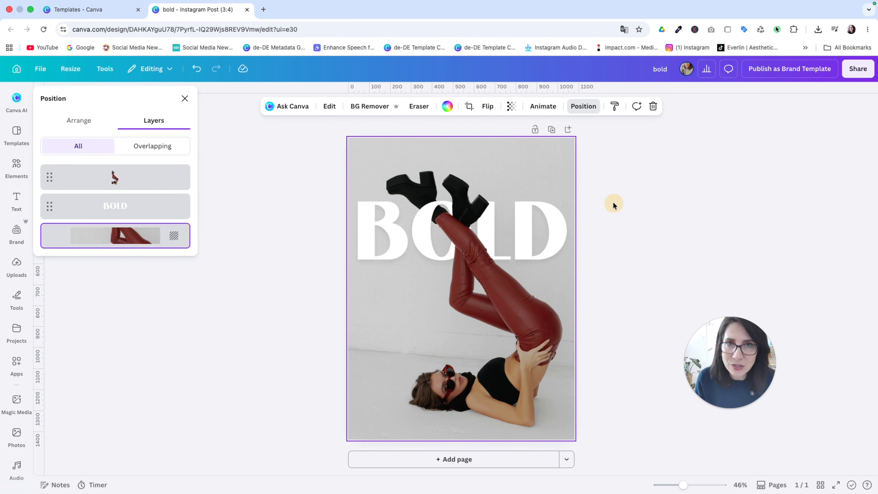
key("super+v")
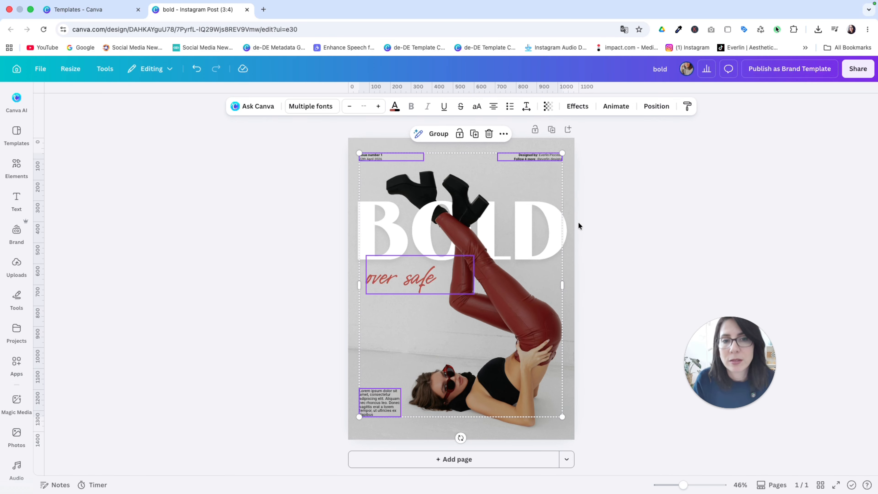
left_click(574, 200)
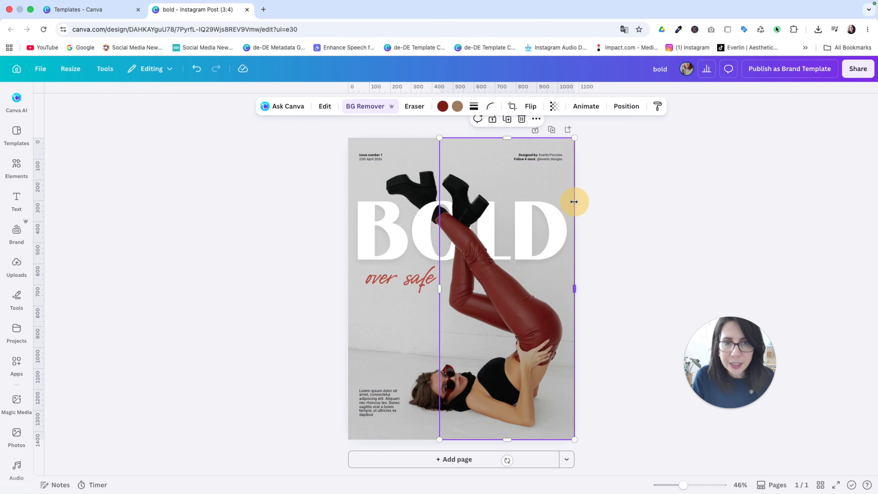
left_click(673, 202)
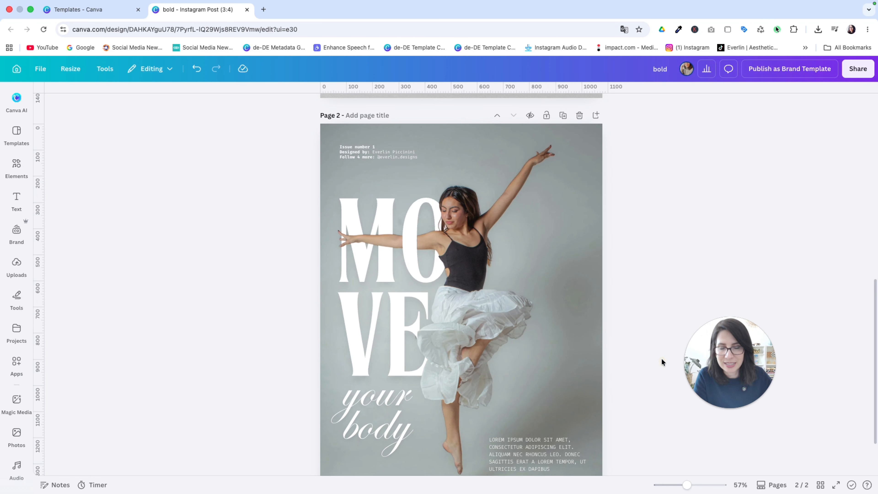
Step: Examine the page 2 design with the MOVE lettering and its cropped cutout layer
scroll(661, 359, "down", 2)
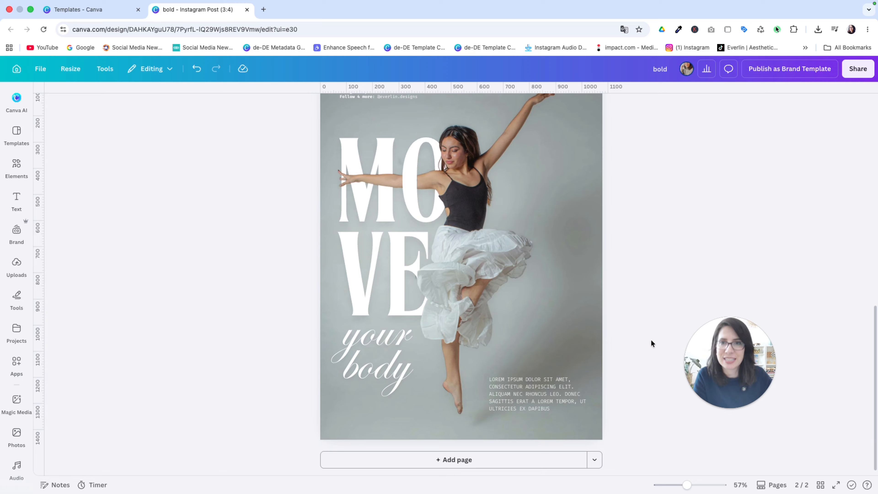
scroll(637, 320, "up", 1)
scroll(637, 321, "up", 1)
scroll(637, 321, "down", 1)
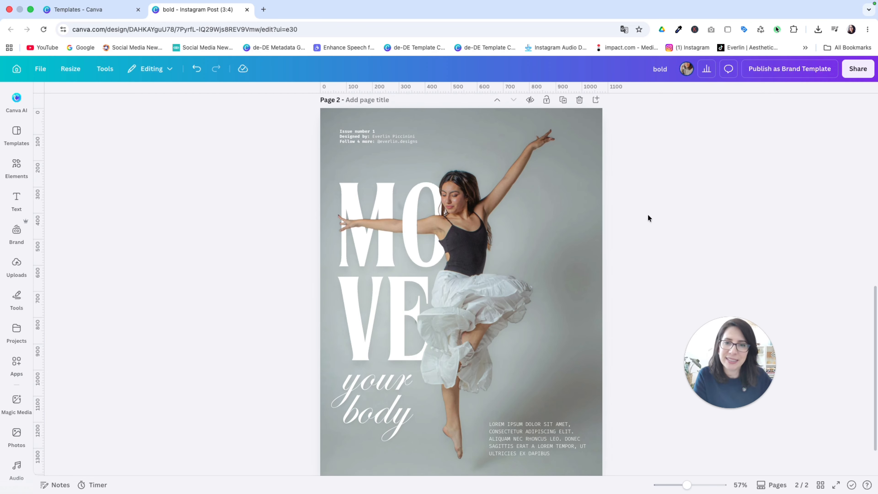
left_click(504, 203)
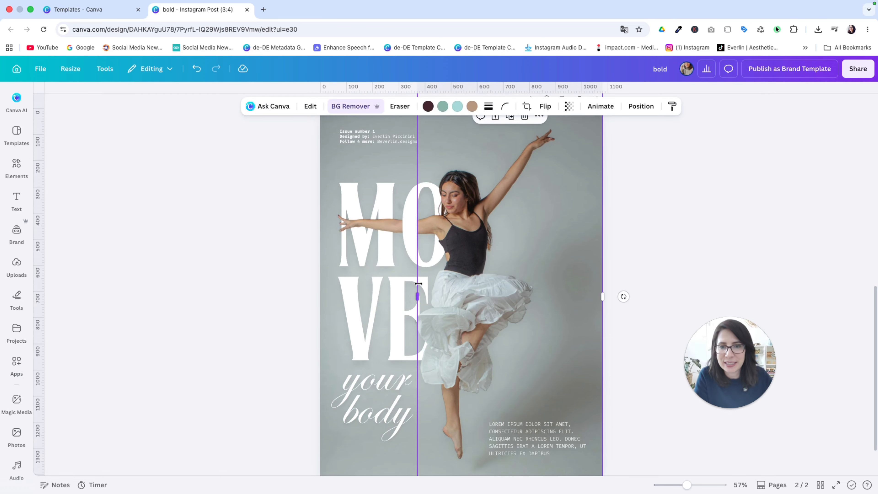
mouse_move(419, 297)
left_mouse_down()
mouse_move(365, 296)
mouse_move(418, 297)
left_mouse_up()
left_click(661, 230)
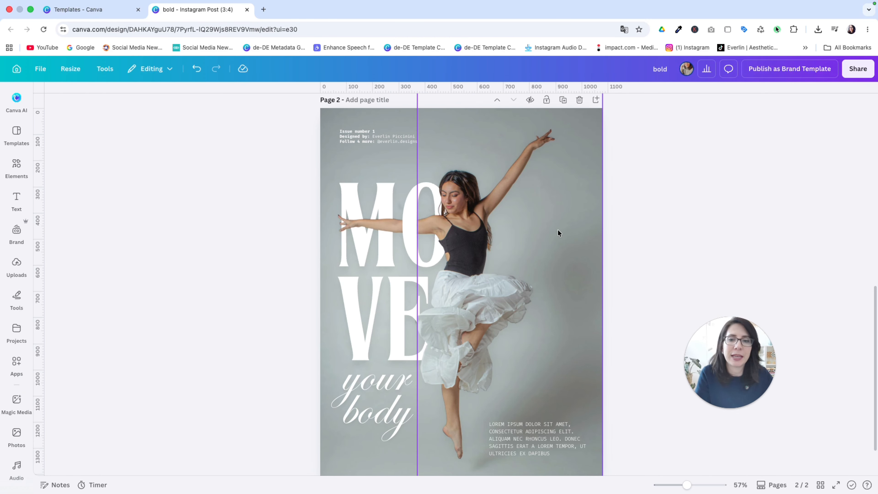